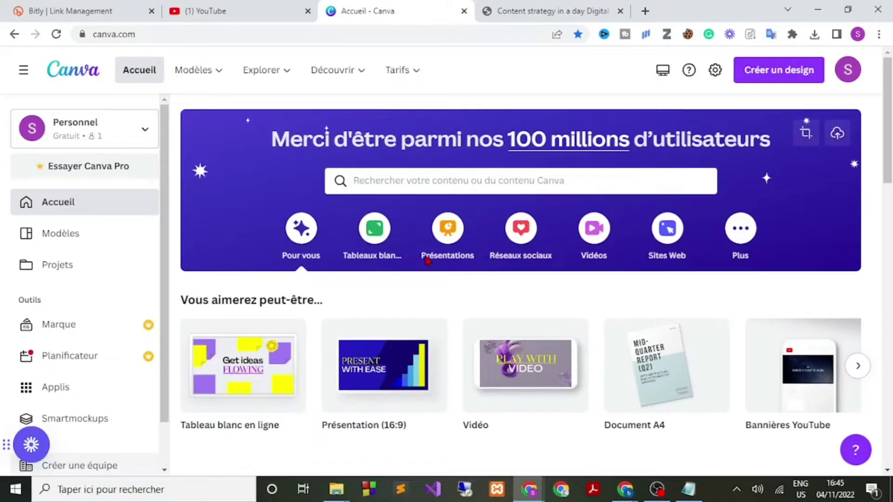
Step: Search the design templates for "miniature youtube"
scroll(391, 269, down, 4)
scroll(386, 264, down, 5)
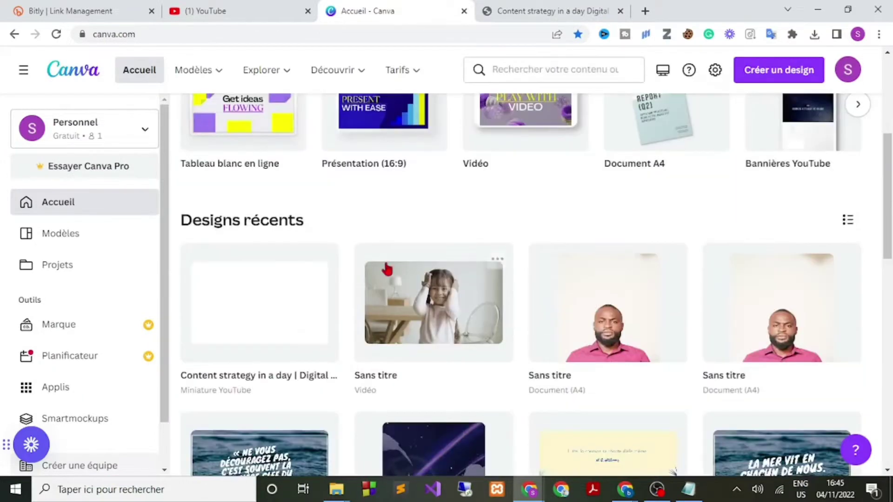
scroll(436, 260, up, 7)
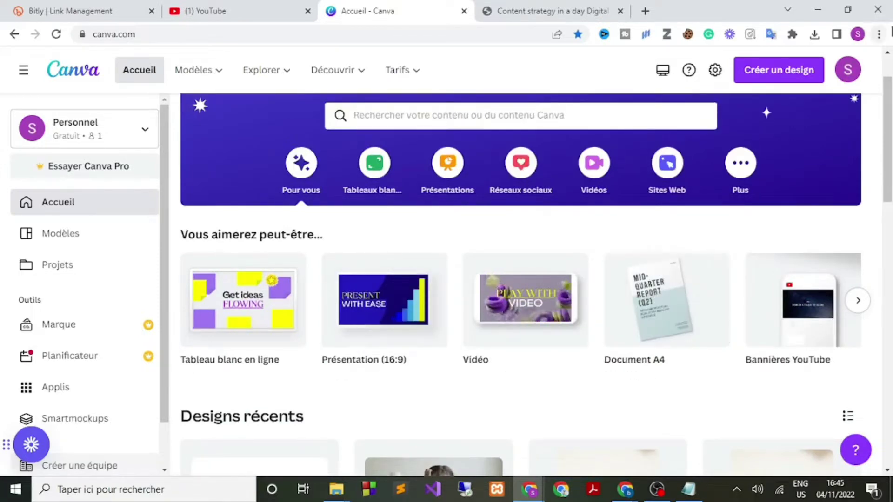
text(minia)
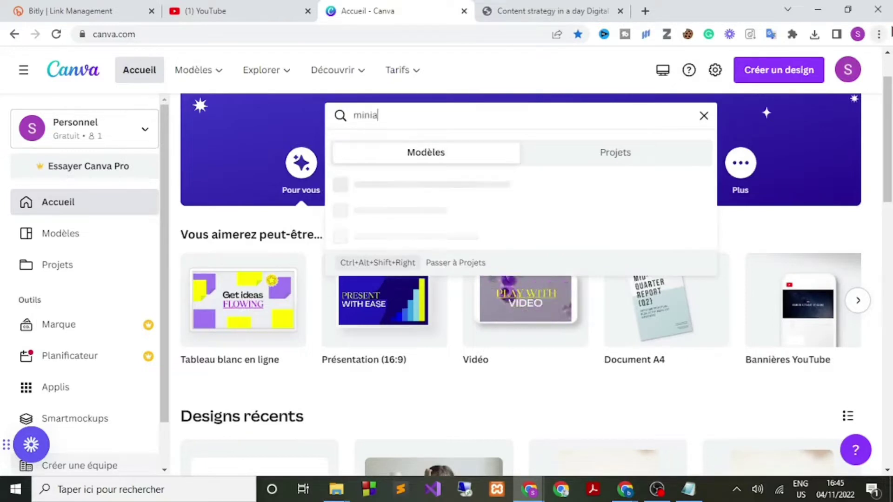
text(tu)
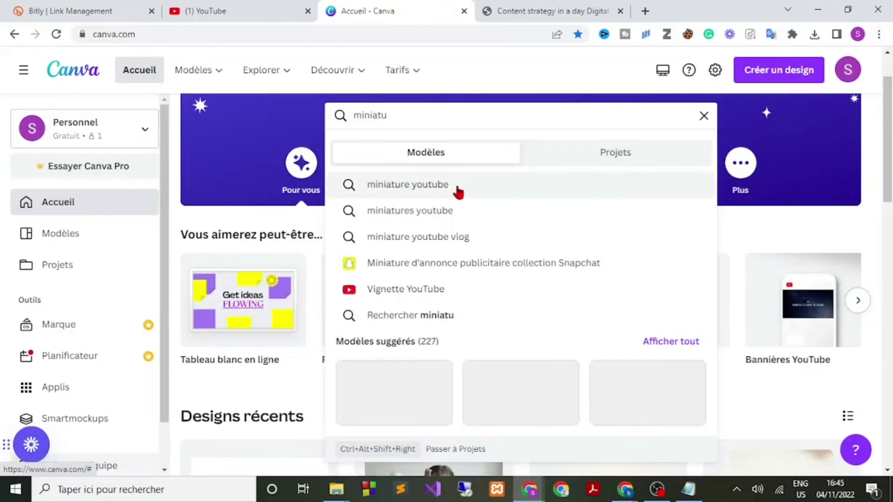
click(457, 191)
Step: Open the Desert Safari YouTube thumbnail template from the "miniature youtube" results for editing
click(547, 13)
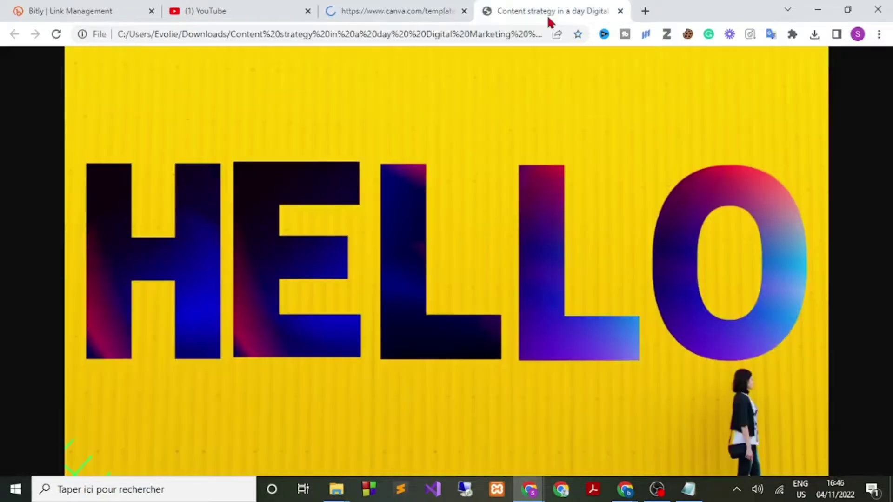
click(399, 10)
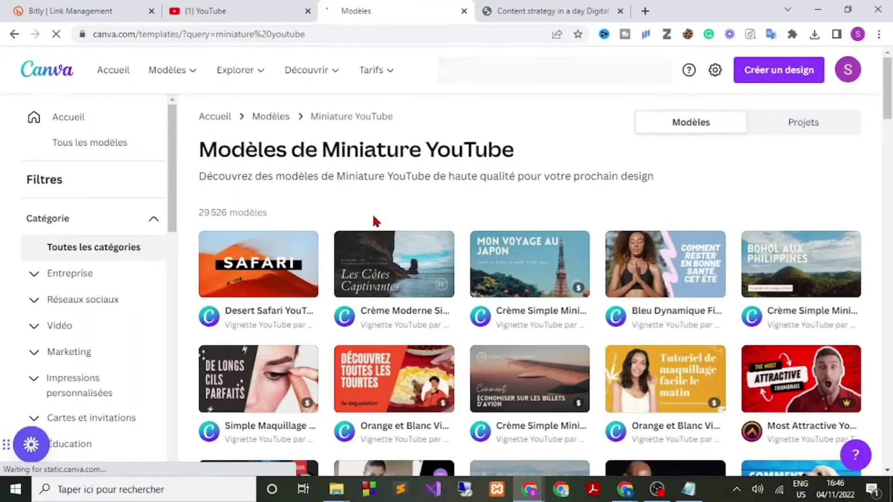
scroll(319, 251, down, 8)
scroll(319, 249, up, 7)
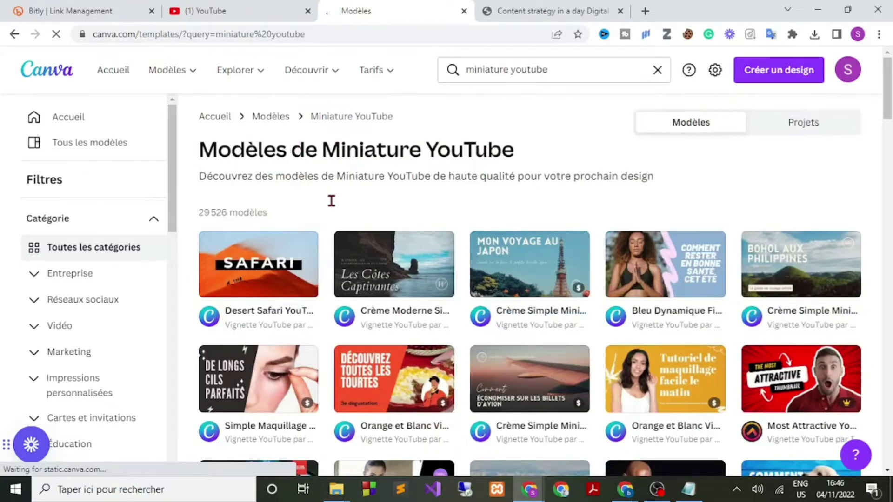
scroll(297, 191, down, 3)
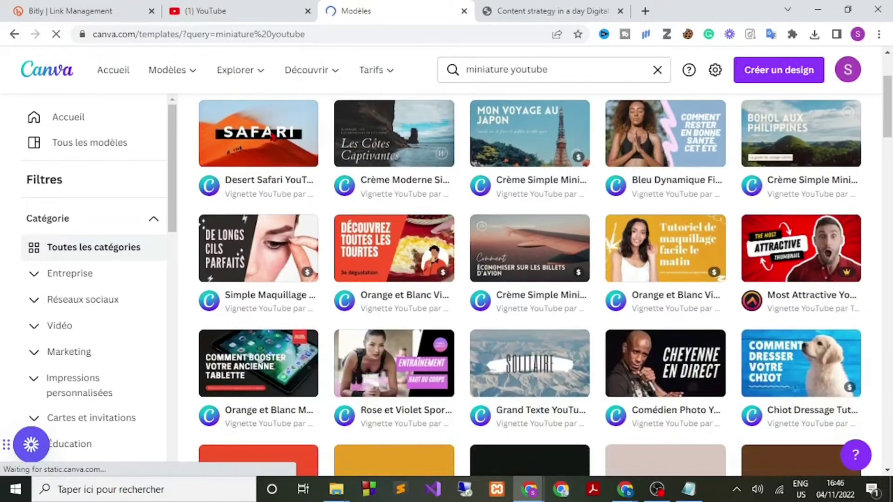
scroll(274, 174, up, 1)
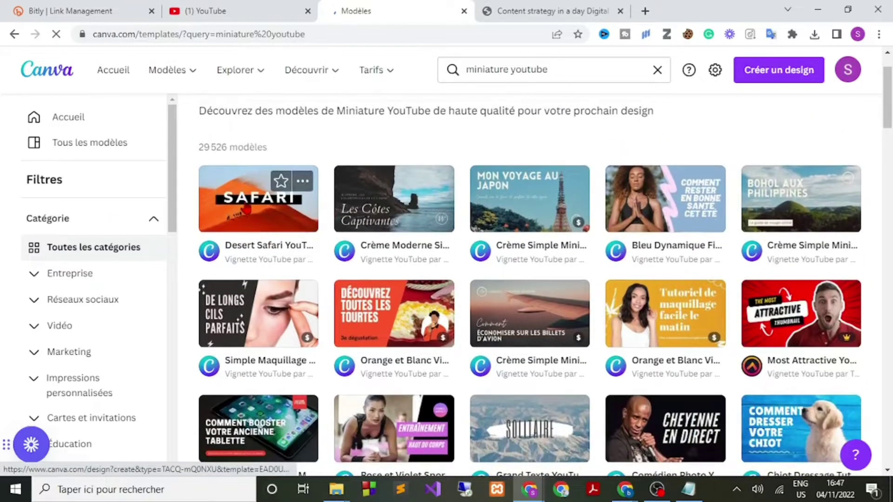
click(247, 207)
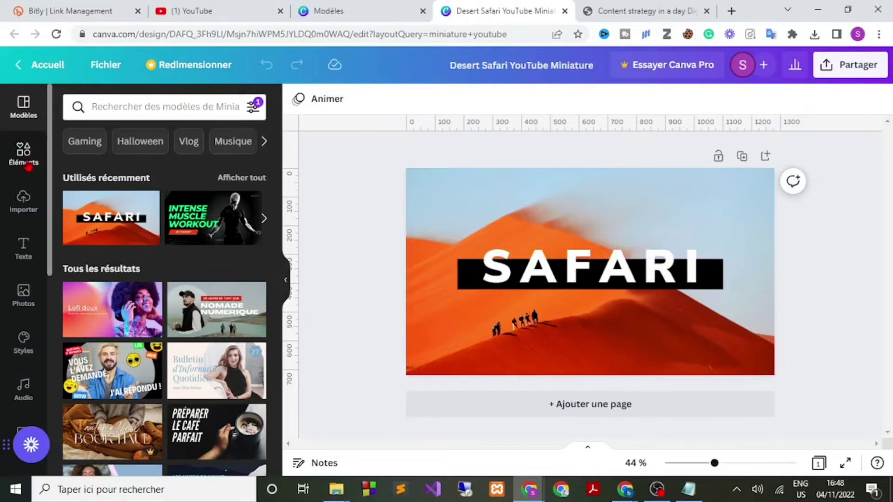
Step: Search the design elements for "cadres"
click(24, 169)
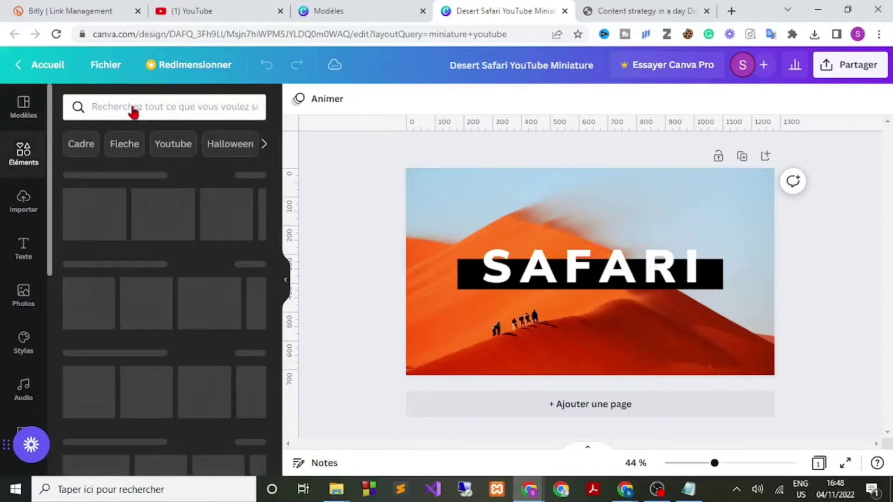
click(131, 105)
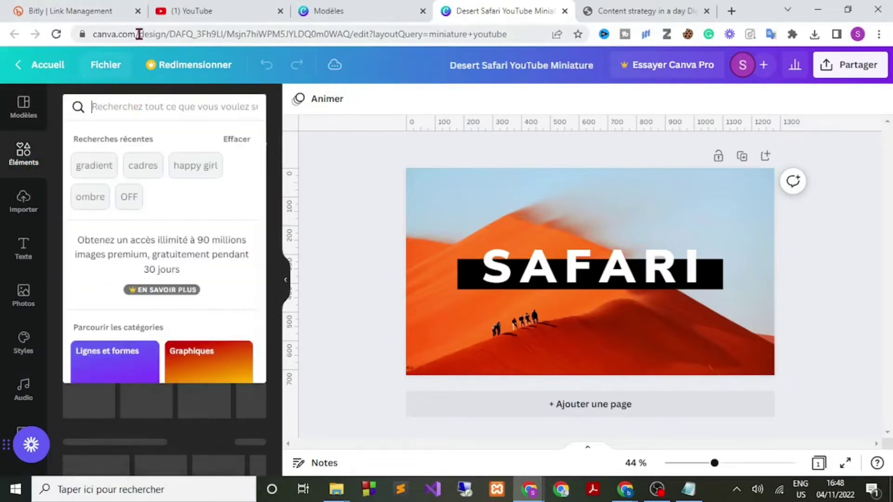
text(cadt)
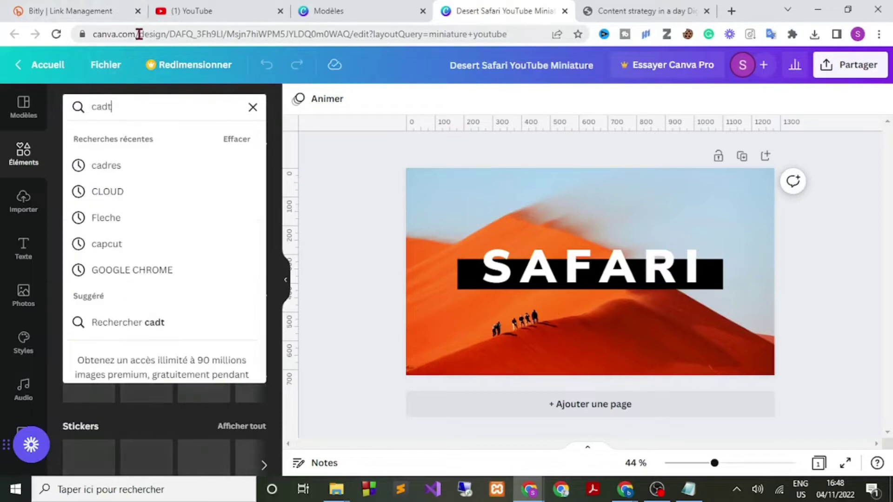
key(BackSpace)
text(res)
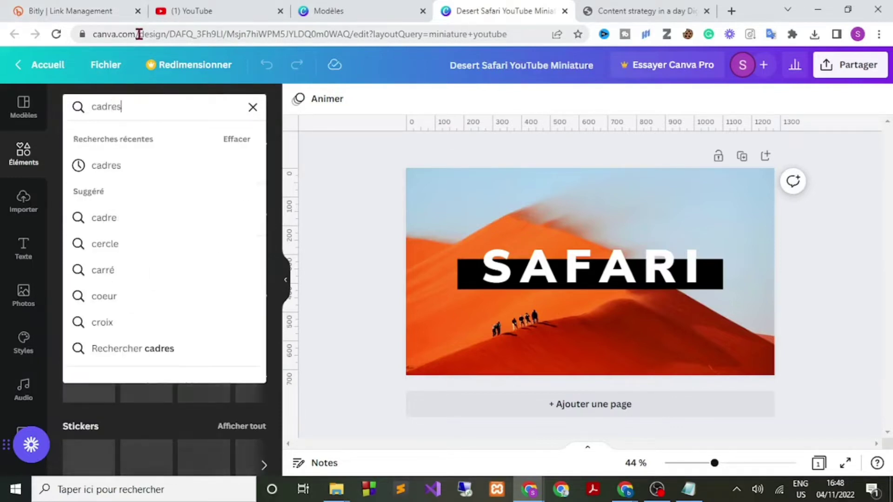
key(Return)
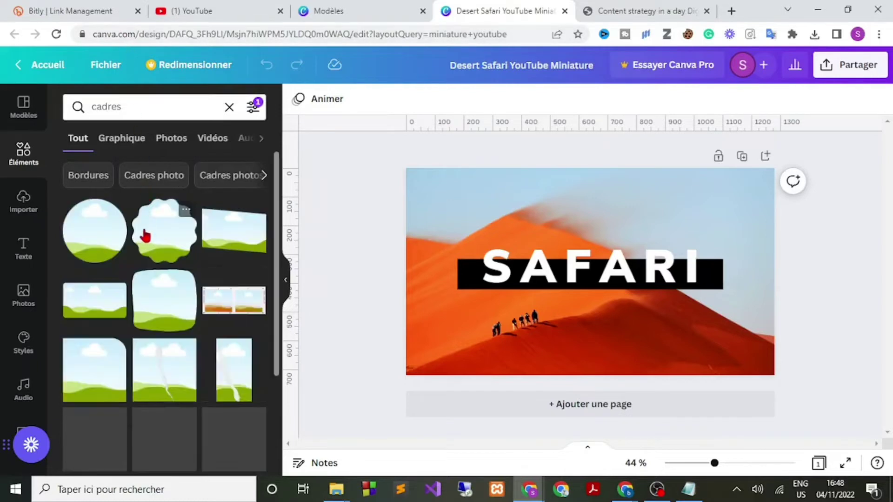
Step: Find the letter-shaped frames among the "cadres" results and add the S frame to the thumbnail
scroll(155, 235, down, 4)
scroll(157, 232, down, 3)
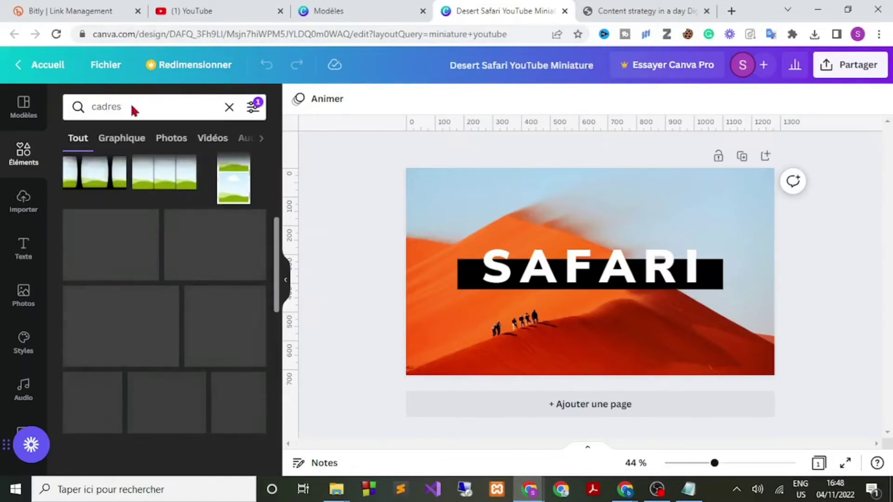
scroll(160, 216, down, 5)
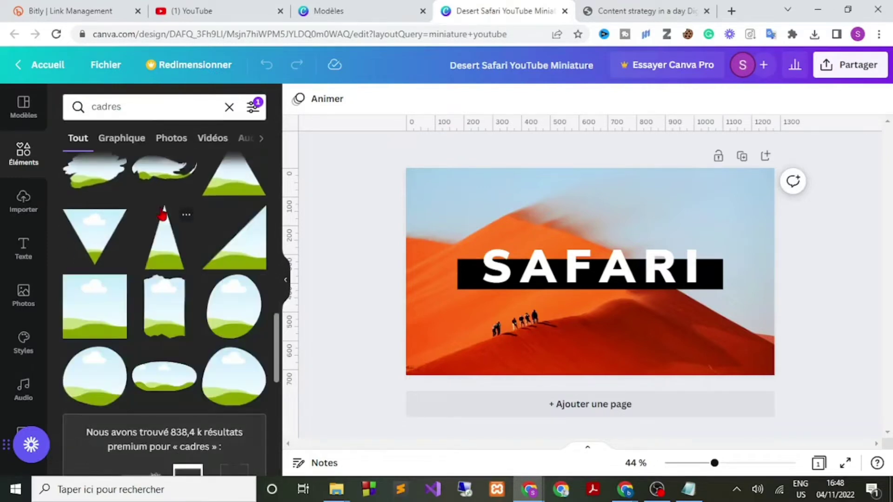
scroll(162, 214, down, 10)
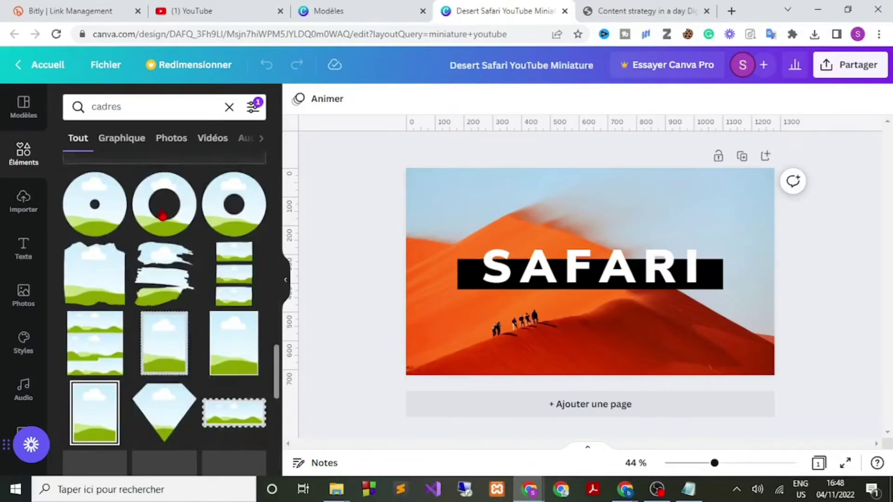
scroll(161, 215, down, 5)
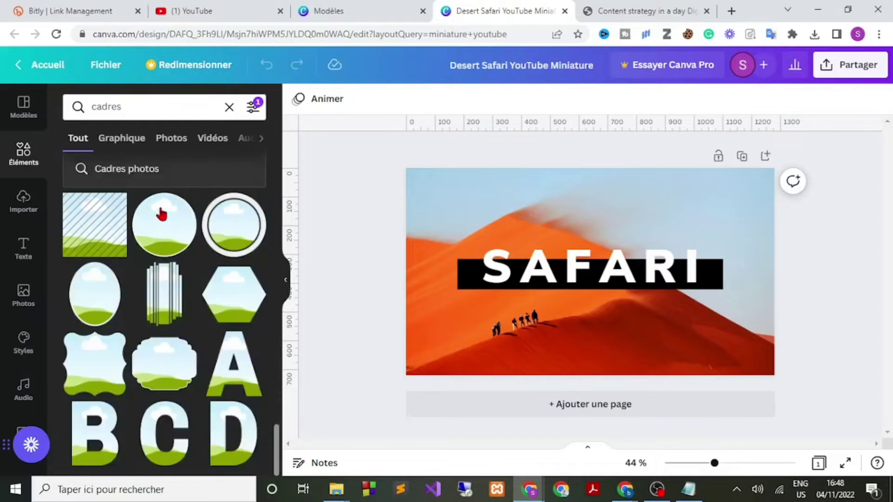
scroll(162, 215, down, 3)
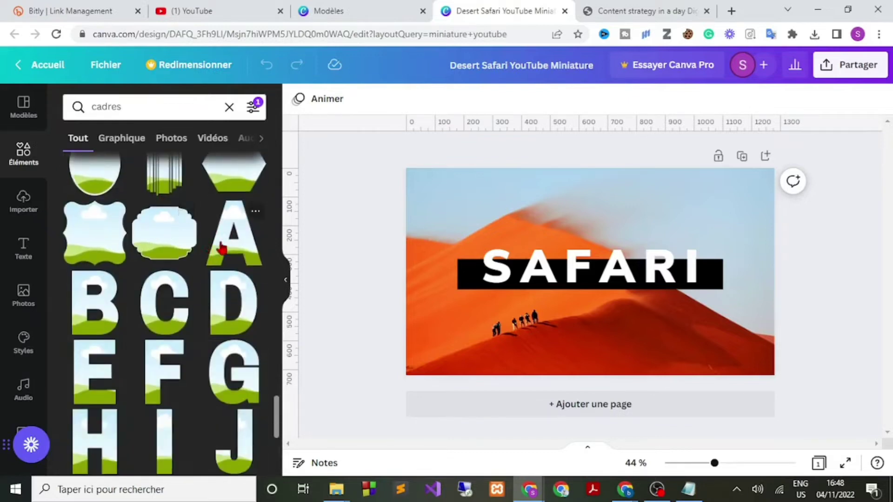
scroll(217, 245, down, 5)
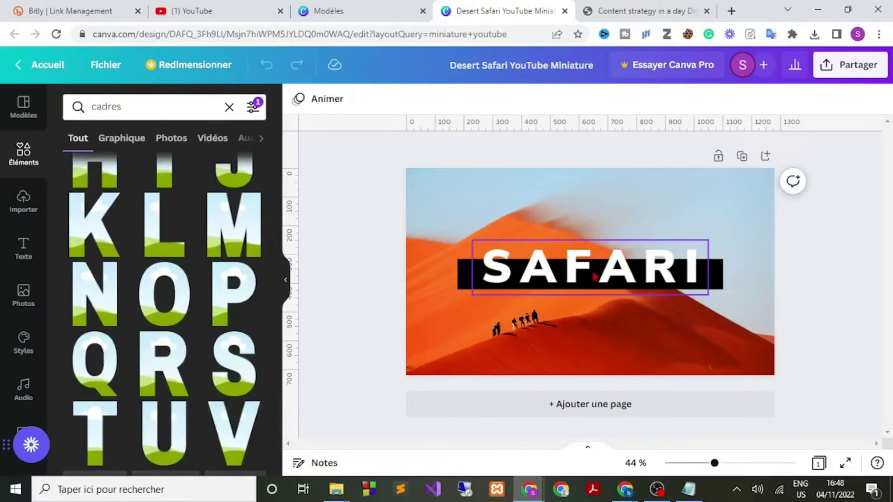
scroll(162, 274, up, 3)
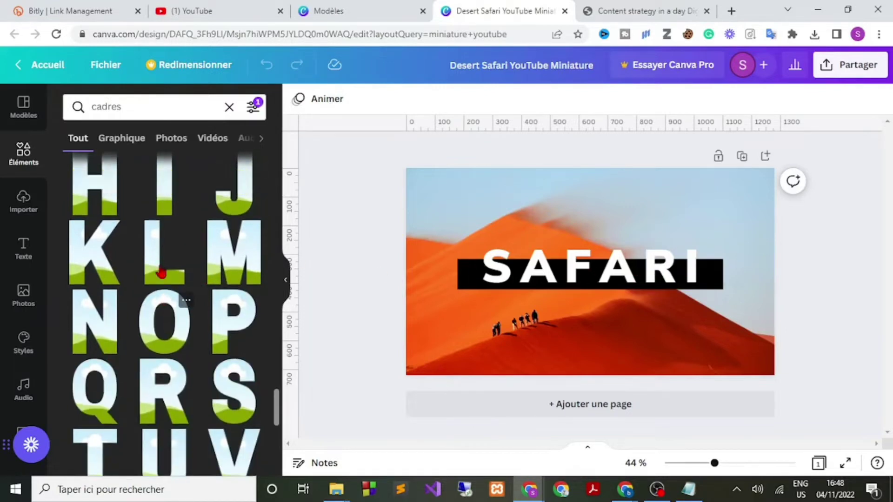
scroll(161, 274, up, 2)
scroll(163, 298, down, 6)
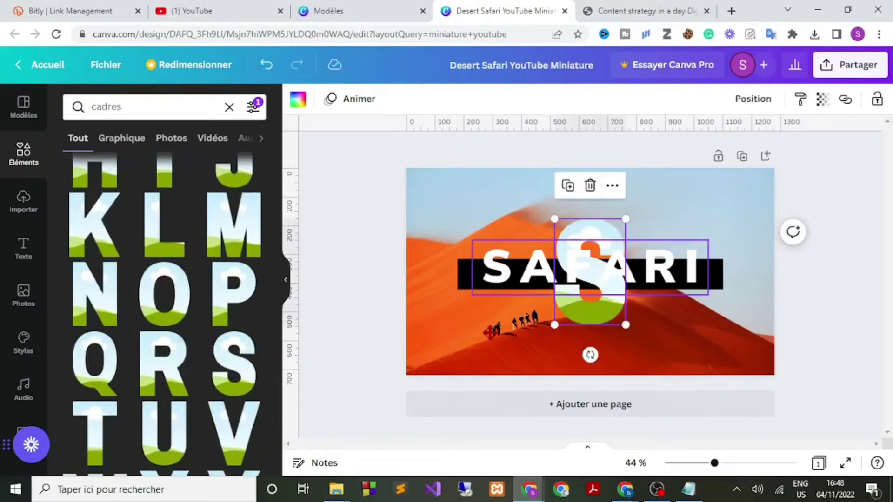
Step: Move the S frame to the lower-left corner of the thumbnail, keeping the SAFARI text in its original place
drag(598, 284, 493, 333)
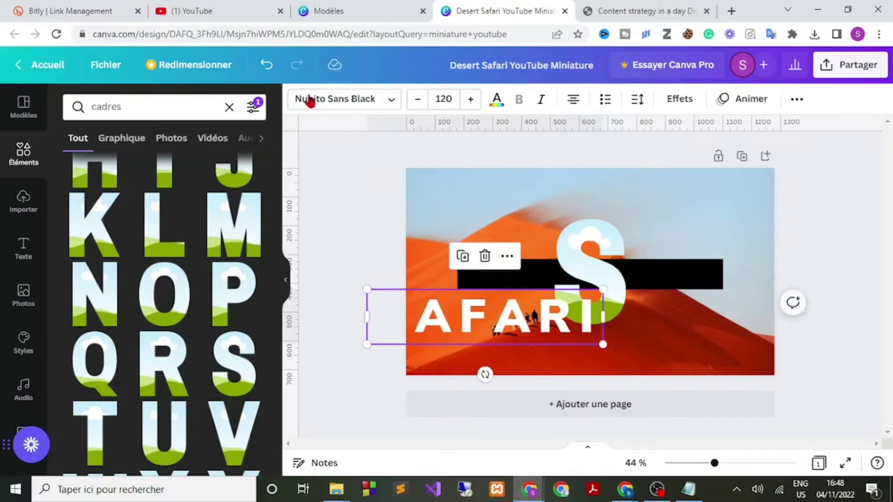
click(266, 67)
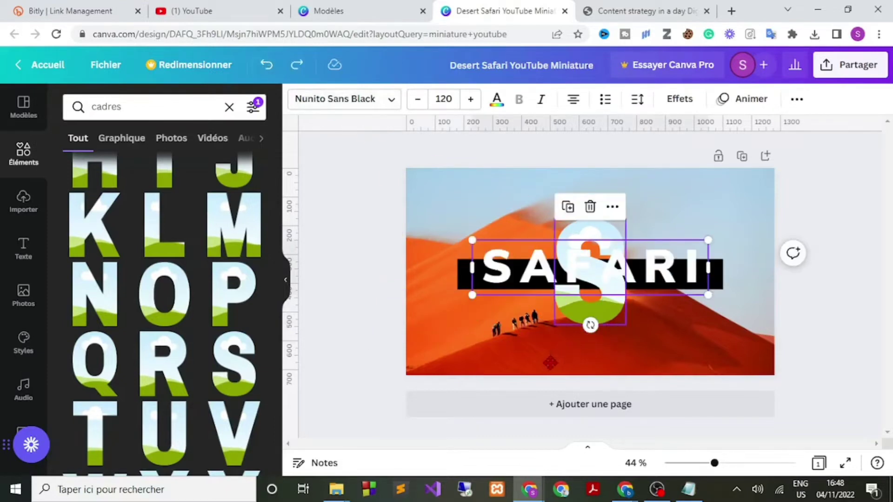
drag(550, 363, 449, 362)
Step: Delete the SAFARI text from the thumbnail
scroll(135, 328, up, 4)
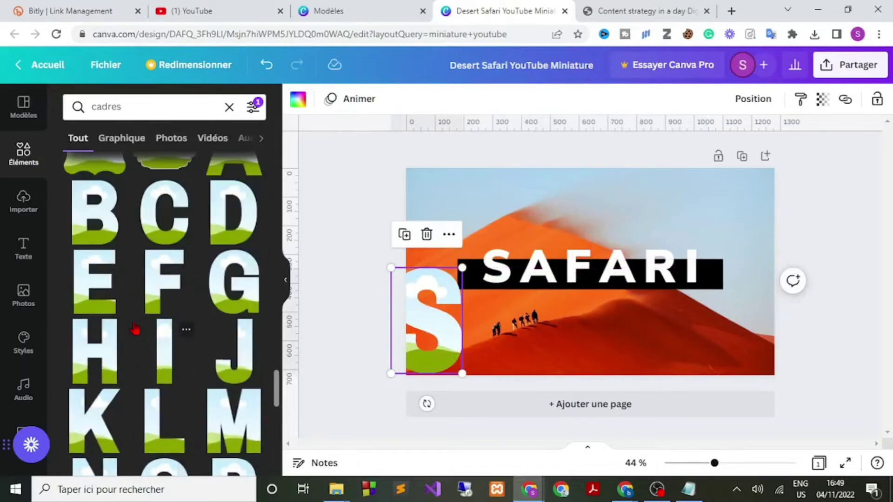
scroll(134, 329, up, 3)
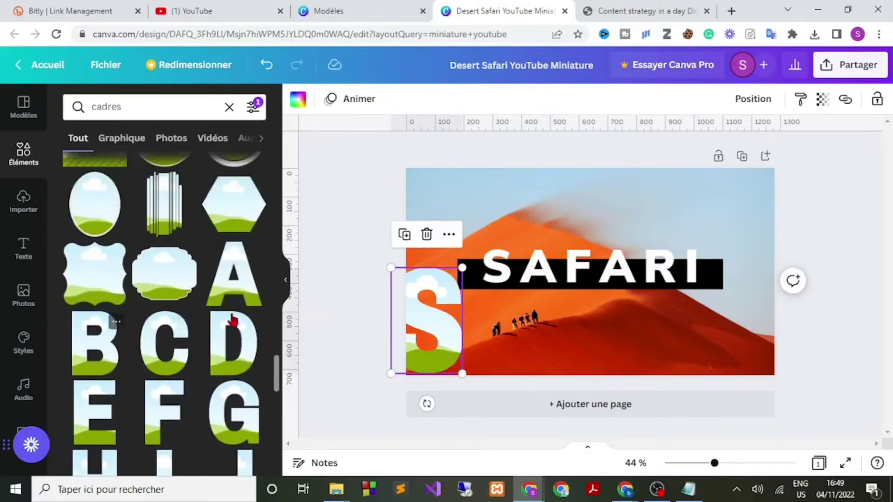
click(494, 279)
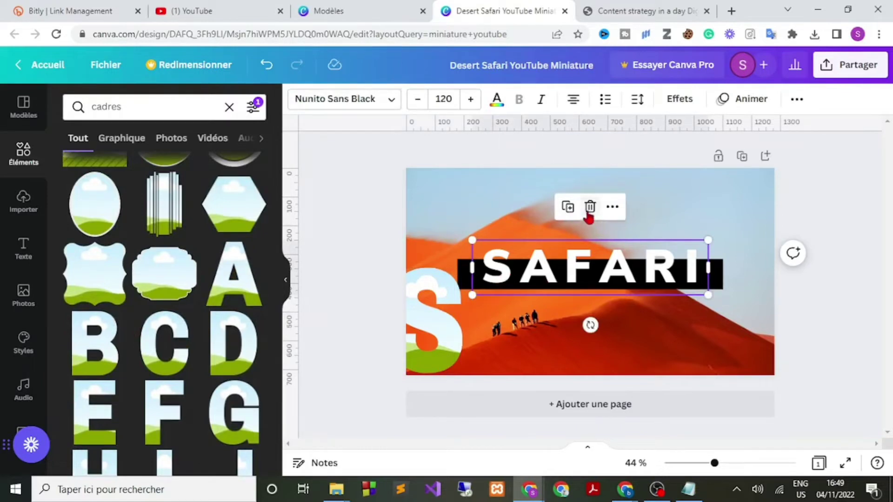
click(589, 209)
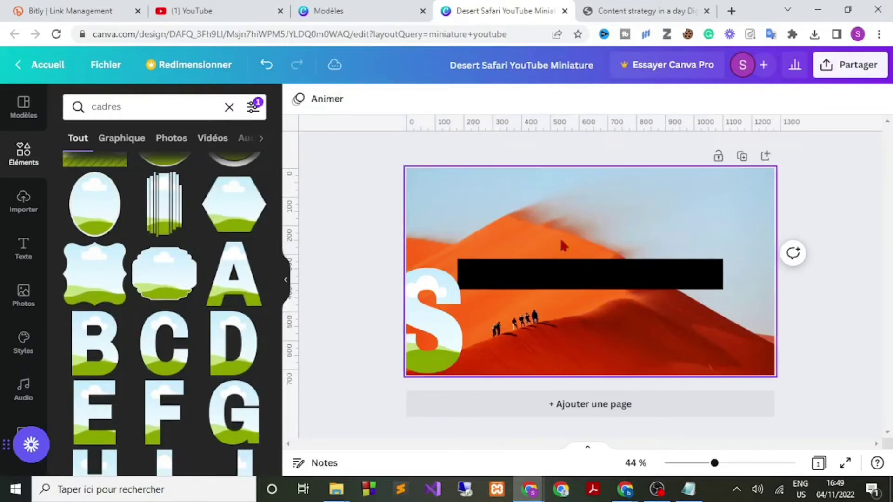
Step: Add the letter frames A, F and A and place them in a row after the S frame
click(253, 291)
drag(603, 292, 517, 338)
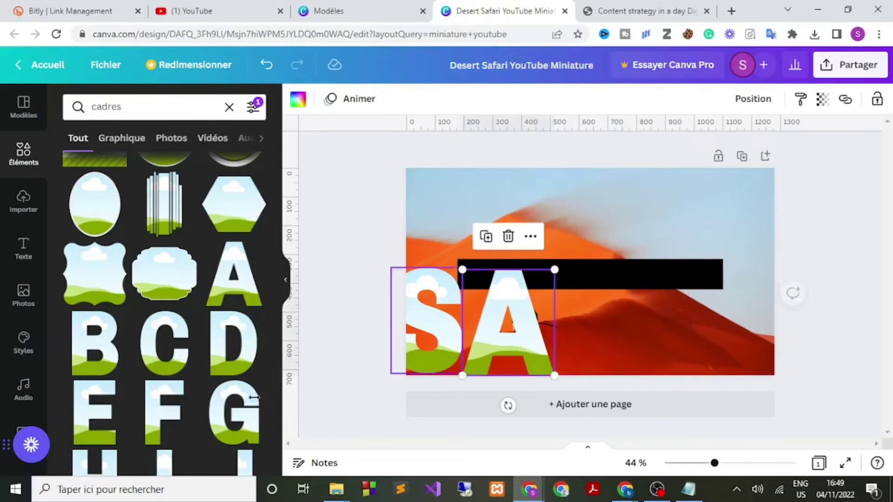
click(163, 412)
drag(593, 297, 594, 336)
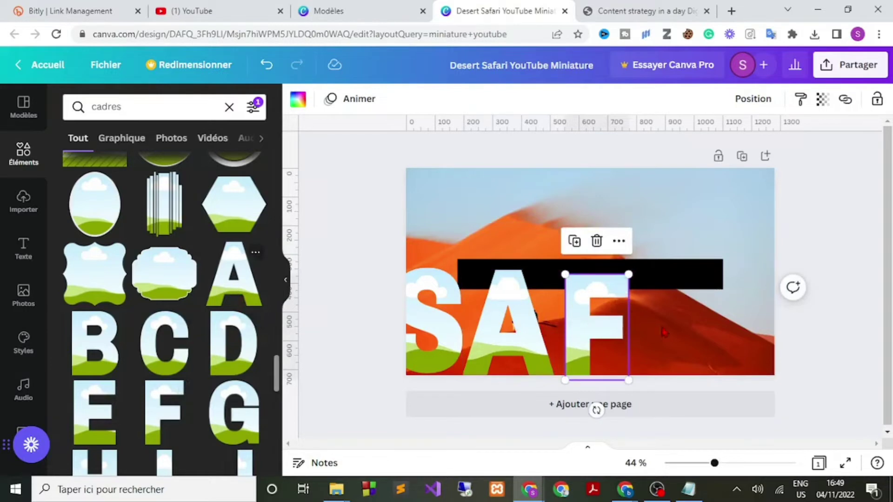
key(ctrl+v)
drag(604, 293, 691, 349)
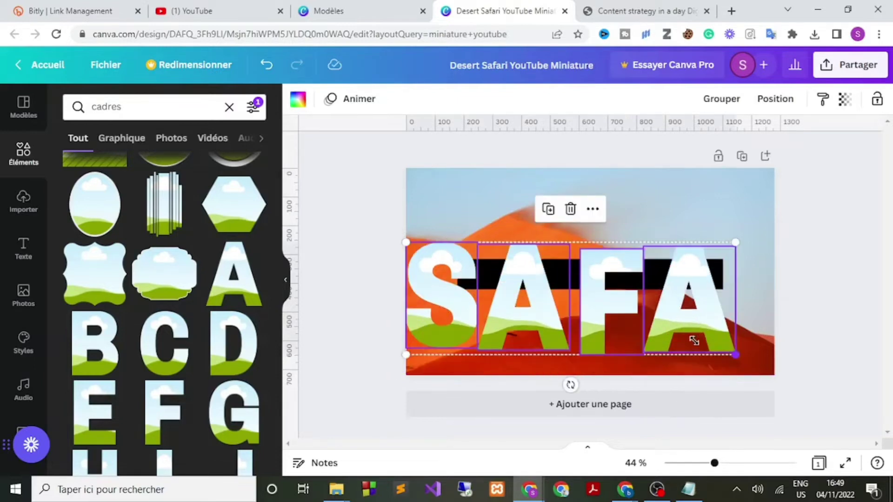
Step: Scale the four selected letter frames together to about 565 × 193 and move them onto the start of the black bar
drag(736, 354, 572, 289)
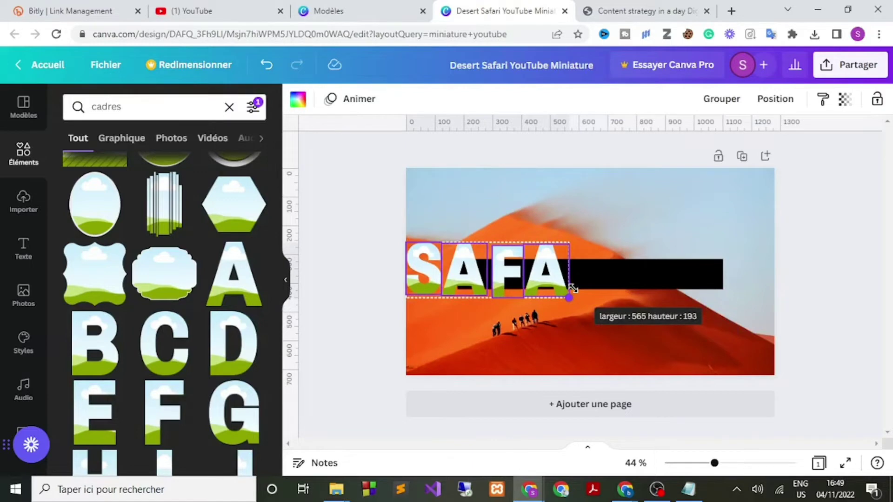
mouse_move(498, 271)
mouse_down()
mouse_move(543, 274)
mouse_move(507, 262)
mouse_up()
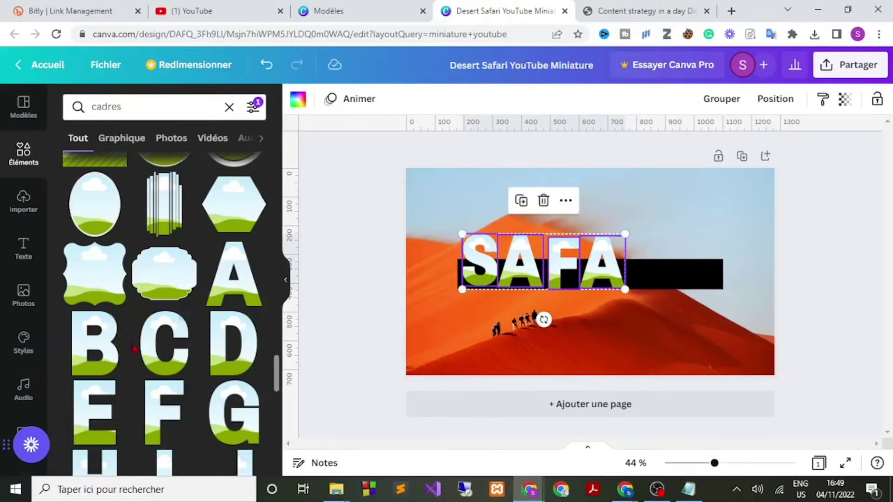
Step: Add the letter R frame, shrink it to the height of the other letters and place it after the second A
scroll(138, 364, down, 5)
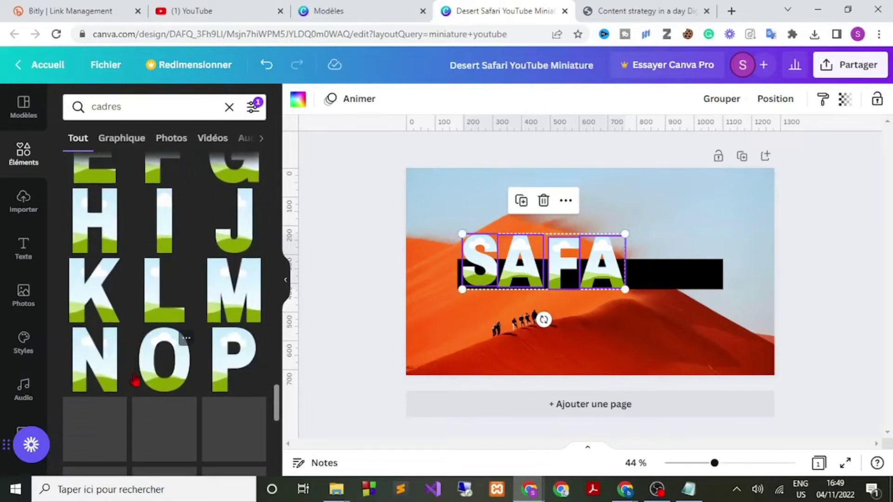
scroll(140, 378, down, 3)
click(180, 316)
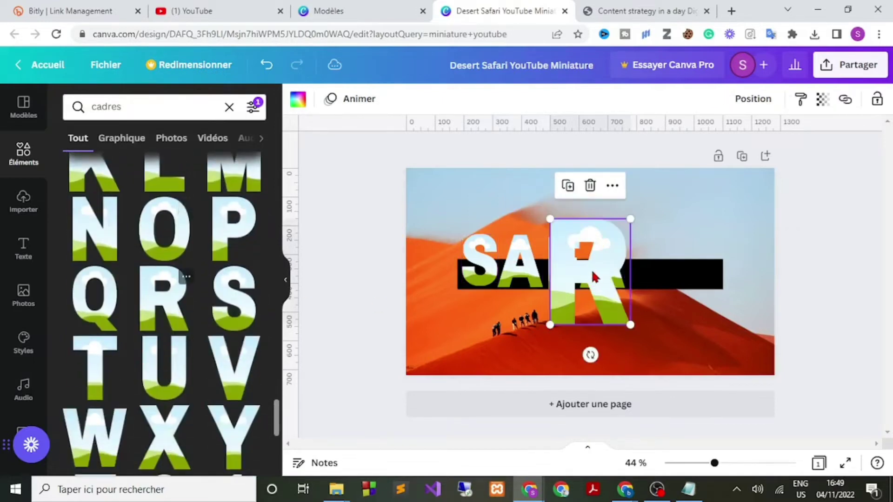
drag(618, 310, 667, 241)
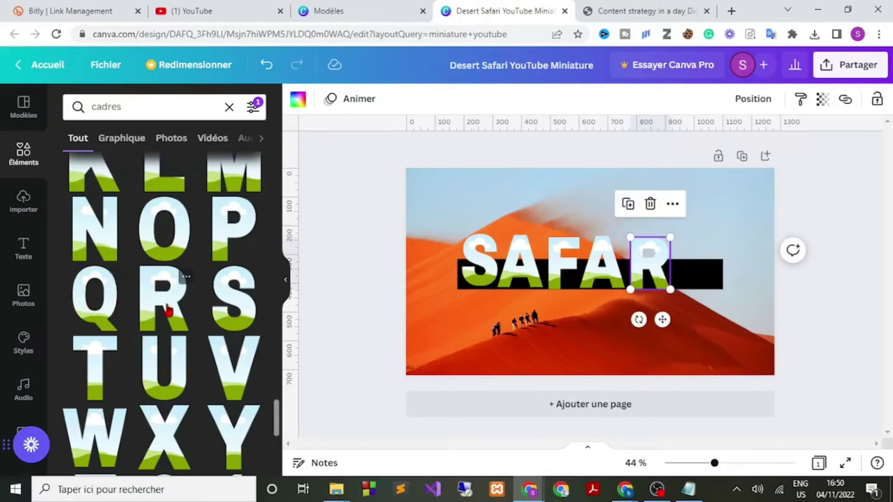
Step: Add the letter I frame near the end of the black bar and scale it to match the other letters' height
scroll(168, 310, up, 3)
click(164, 220)
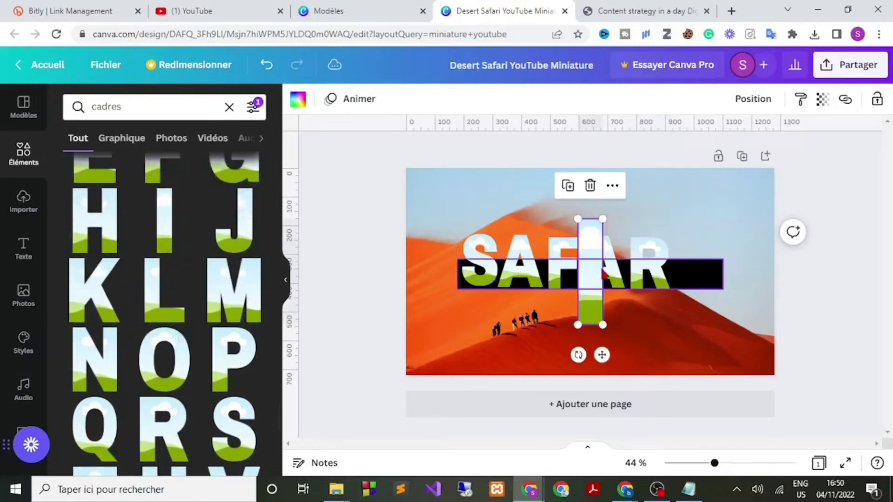
drag(591, 267, 703, 272)
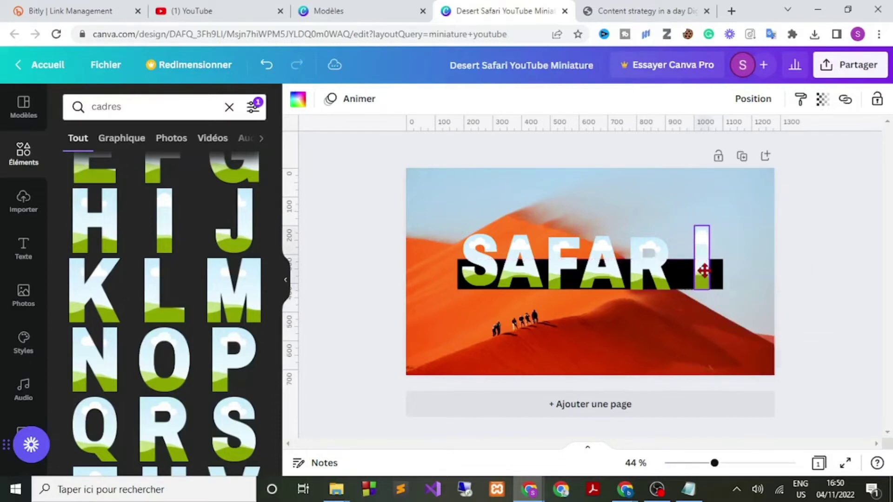
drag(709, 227, 708, 235)
key(Escape)
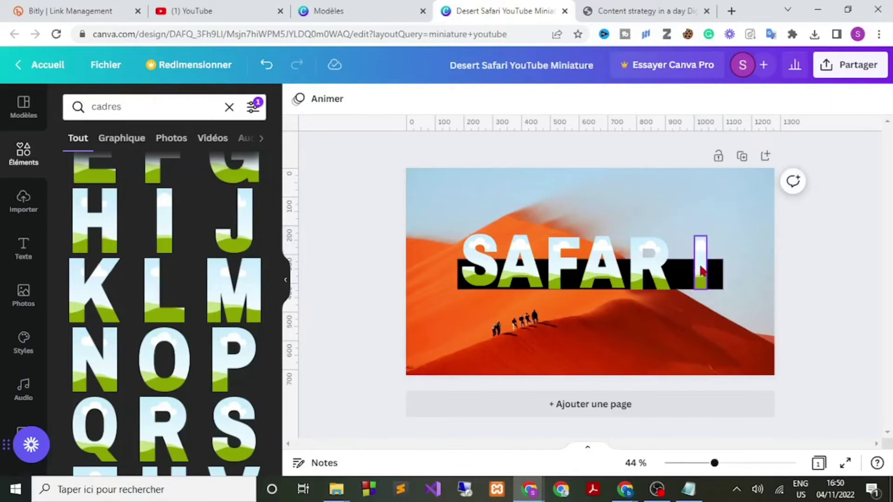
Step: Reposition the letter frames along the black bar so that SAFARI is evenly spaced and centred on it
mouse_move(697, 273)
mouse_down()
mouse_move(692, 267)
mouse_move(653, 279)
mouse_move(694, 275)
mouse_up()
drag(613, 280, 625, 280)
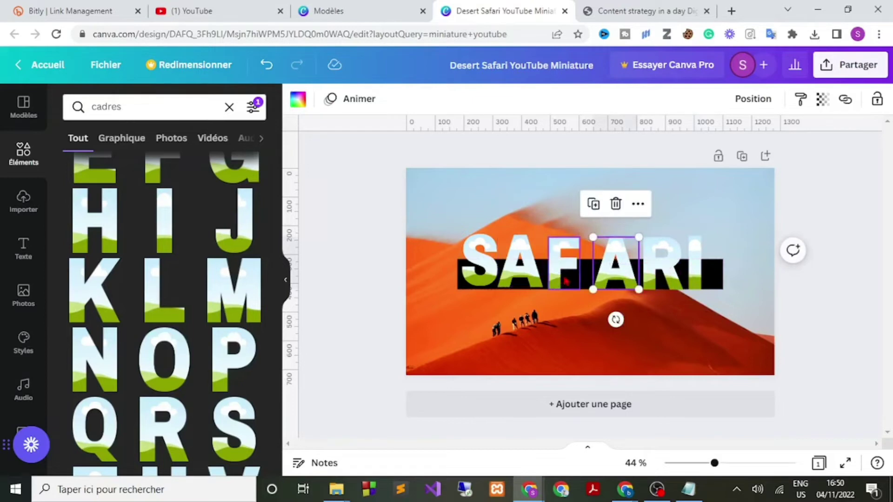
drag(560, 276, 538, 275)
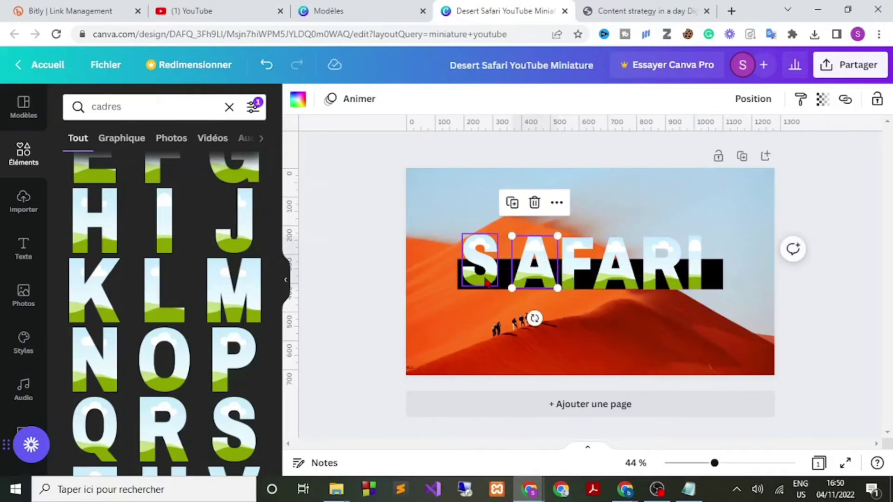
drag(484, 279, 495, 279)
click(818, 297)
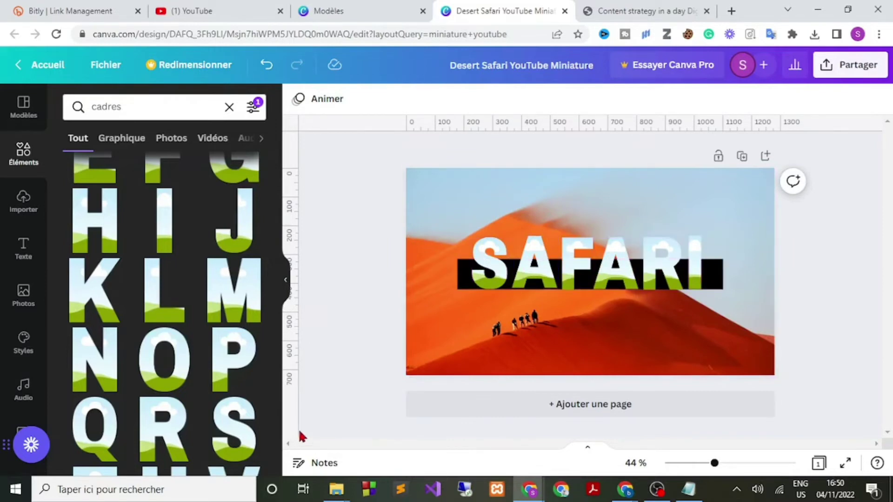
Step: Search the elements library for "gradient"
click(132, 111)
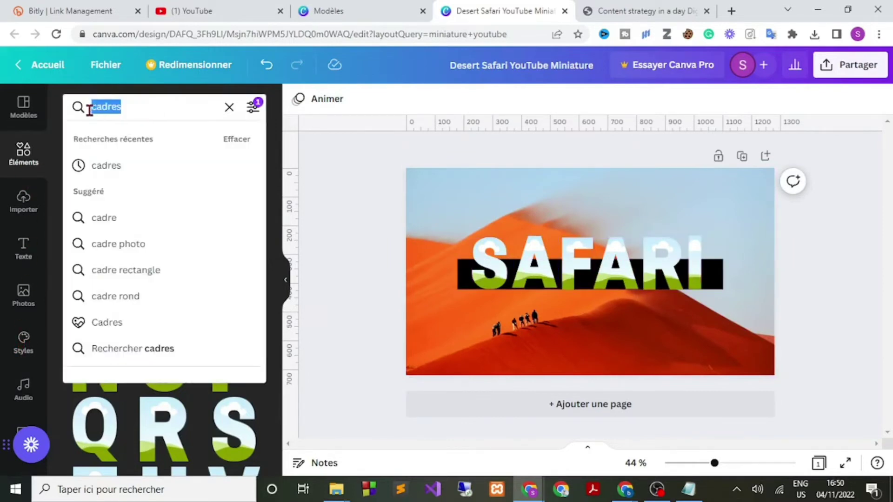
text(gr)
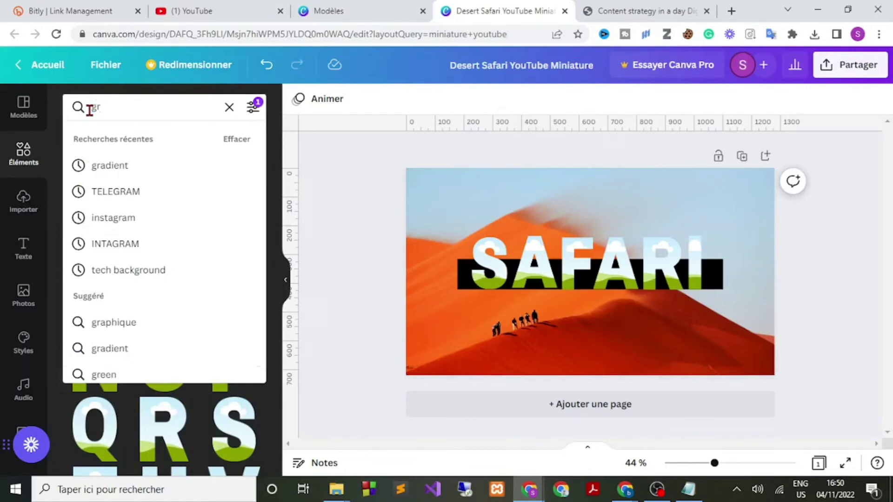
text(adient)
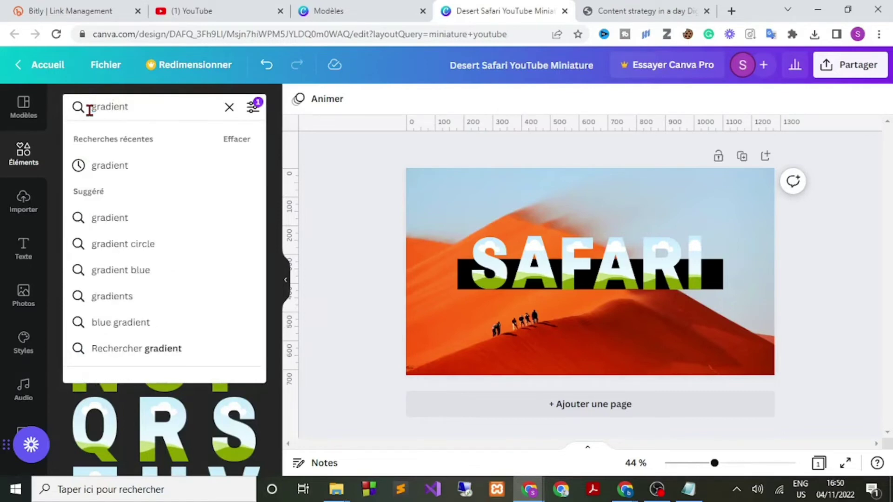
key(Return)
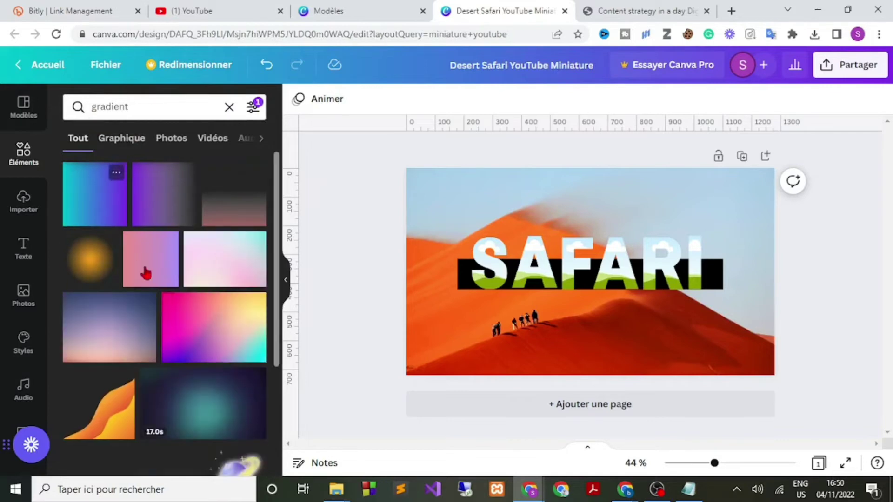
Step: Fill all six SAFARI letter frames with the pink-purple gradient image that fades to light blue in one corner
scroll(147, 304, down, 2)
scroll(146, 303, down, 8)
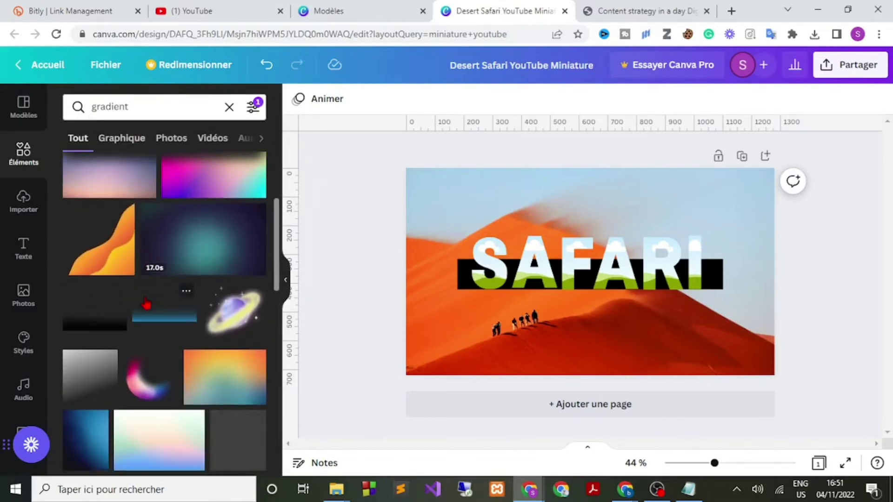
scroll(146, 303, down, 6)
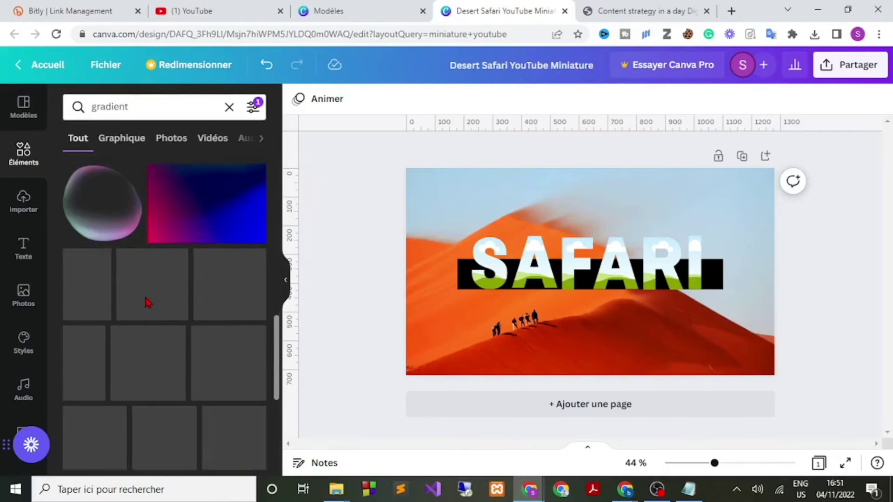
scroll(178, 336, down, 15)
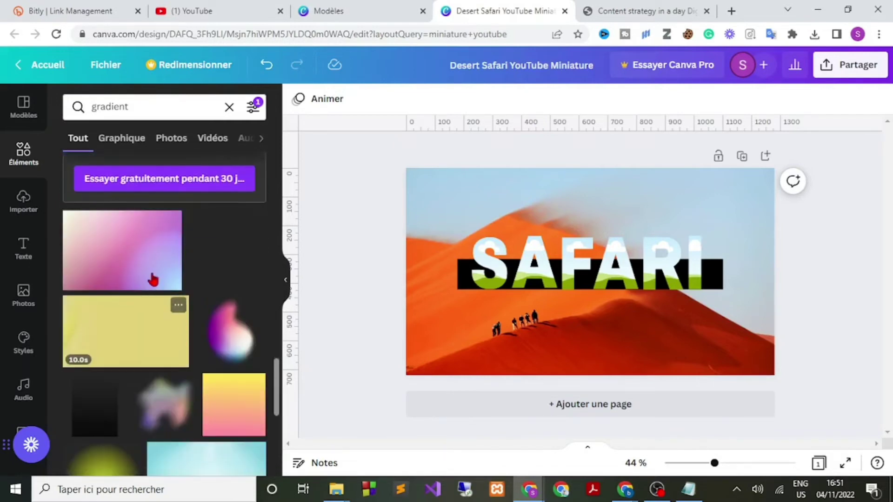
scroll(148, 278, down, 2)
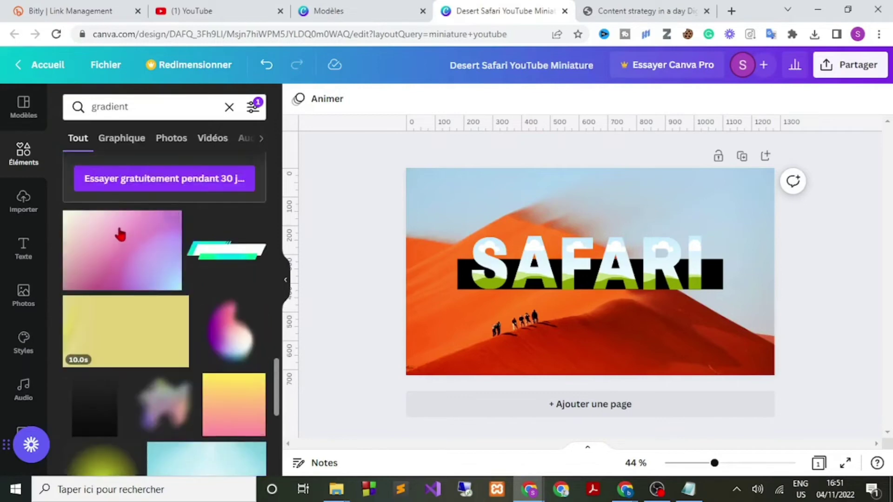
scroll(119, 233, up, 2)
click(127, 259)
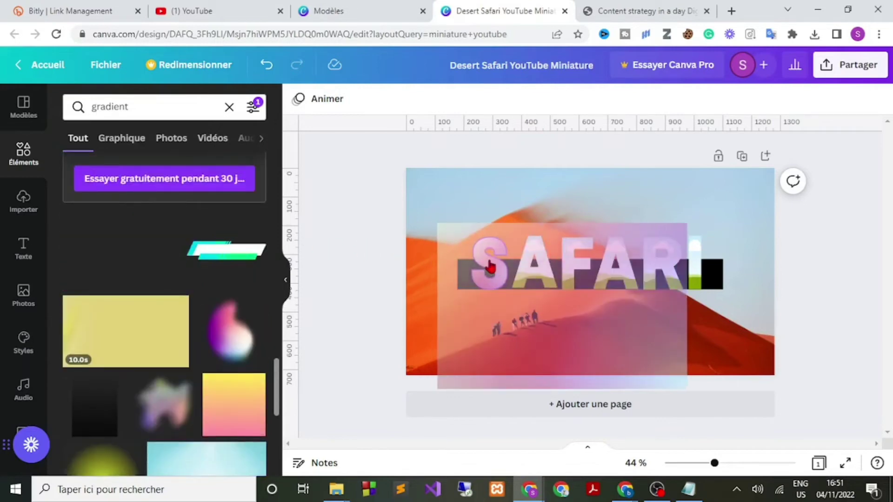
drag(127, 259, 535, 263)
drag(108, 261, 573, 259)
drag(511, 290, 606, 275)
drag(159, 240, 652, 263)
drag(122, 251, 694, 266)
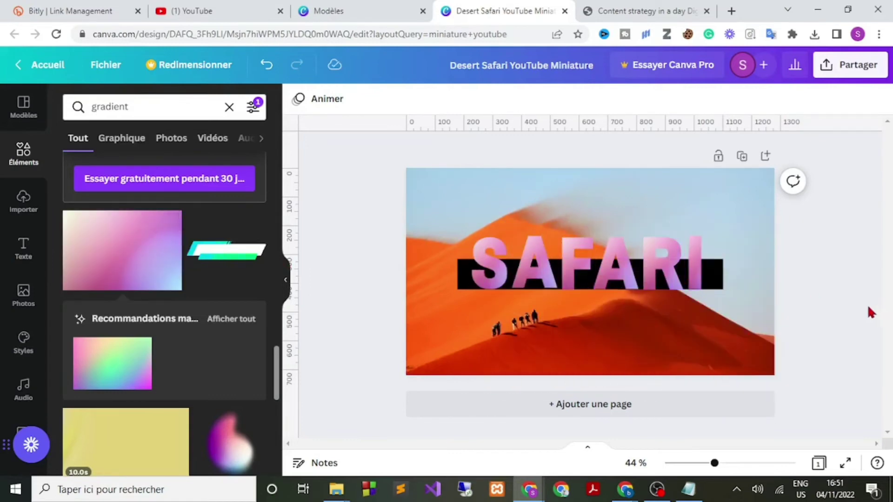
Step: Replace the fill of the first A frame with the blue gradient image, deleting any copy placed loose on the page
scroll(179, 257, down, 3)
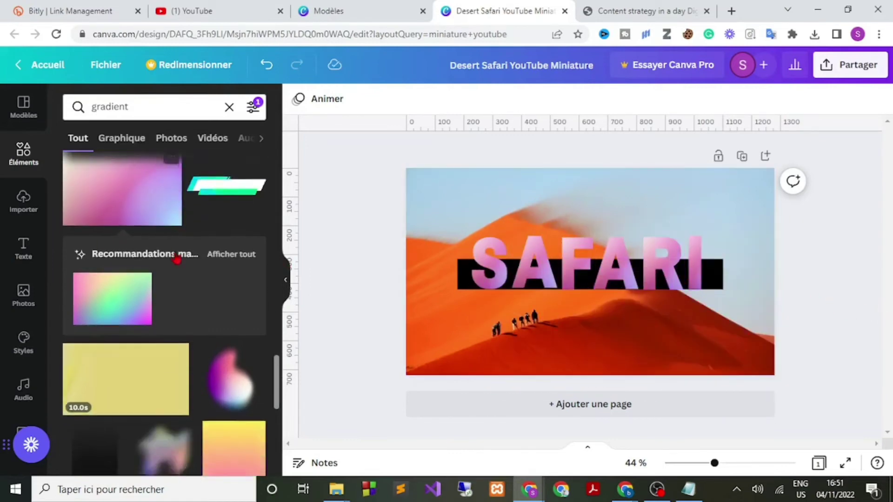
scroll(179, 257, down, 6)
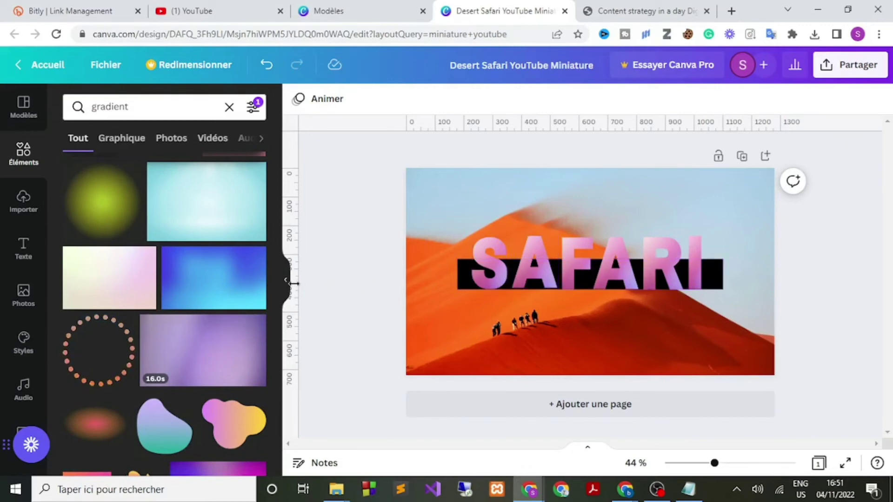
drag(211, 293, 536, 262)
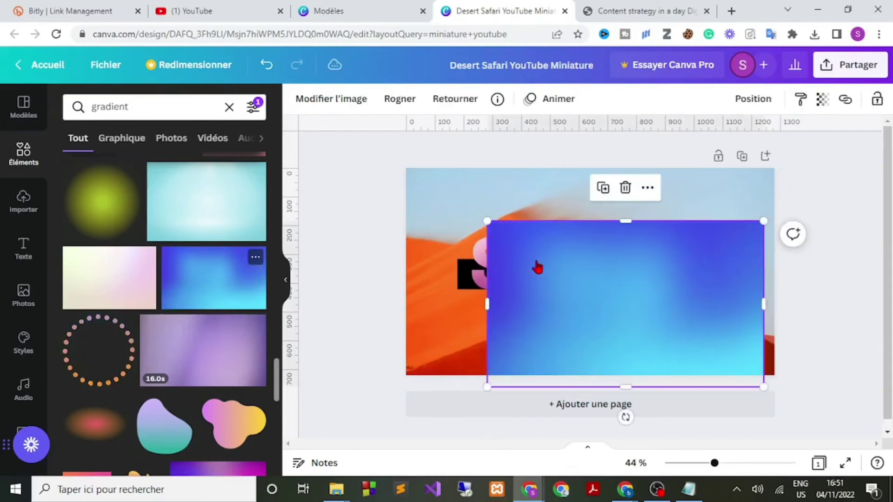
click(625, 187)
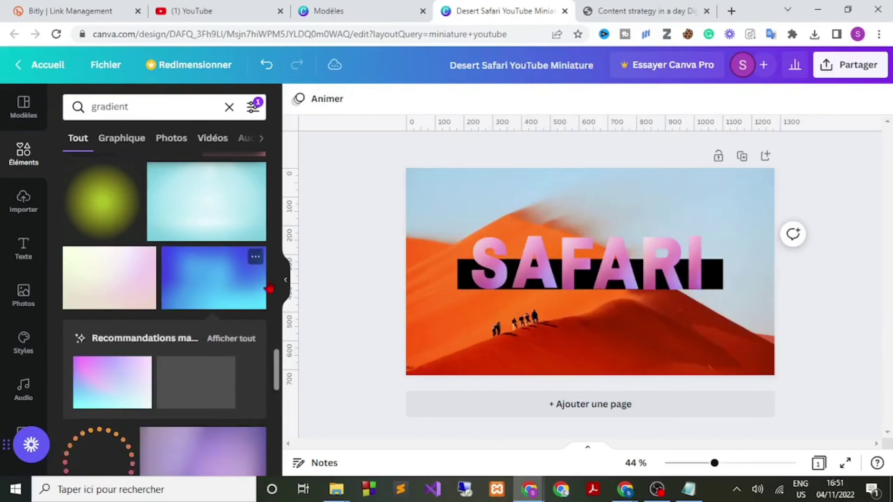
drag(214, 279, 527, 272)
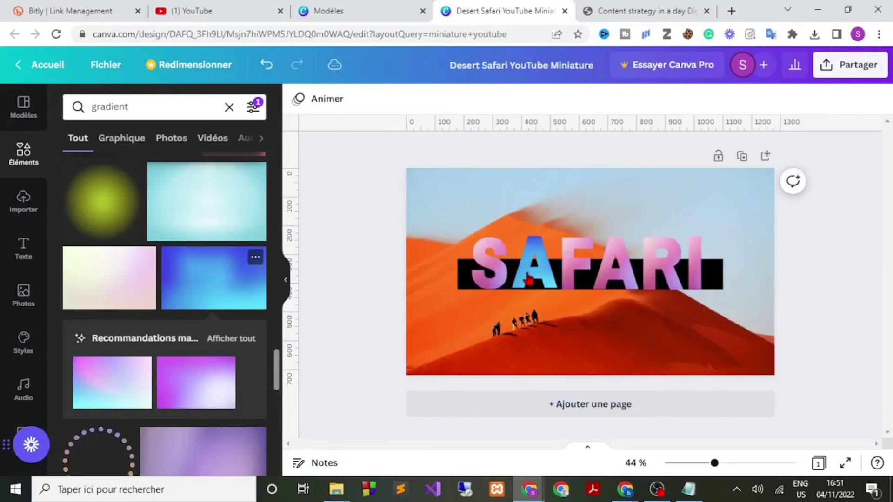
Step: Fill the second A frame with the purple-magenta gradient and the I frame with the red-to-black gradient
scroll(156, 330, down, 5)
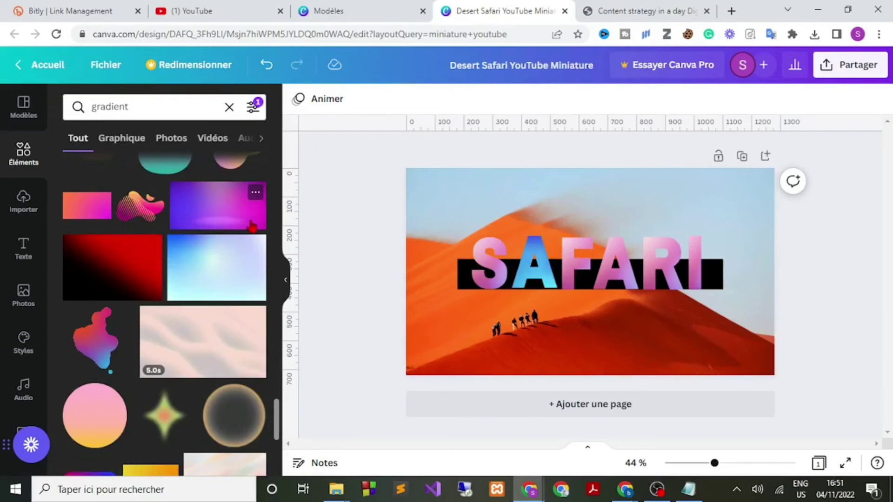
drag(311, 239, 613, 259)
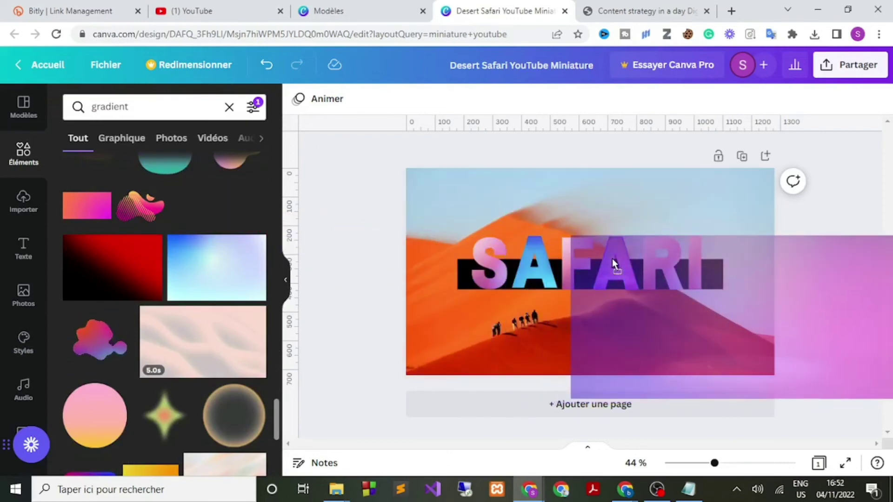
key(Escape)
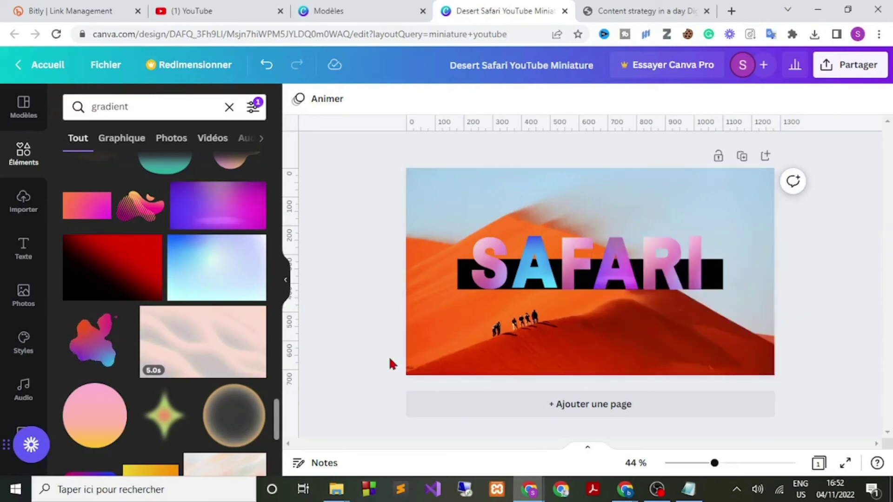
drag(122, 264, 696, 261)
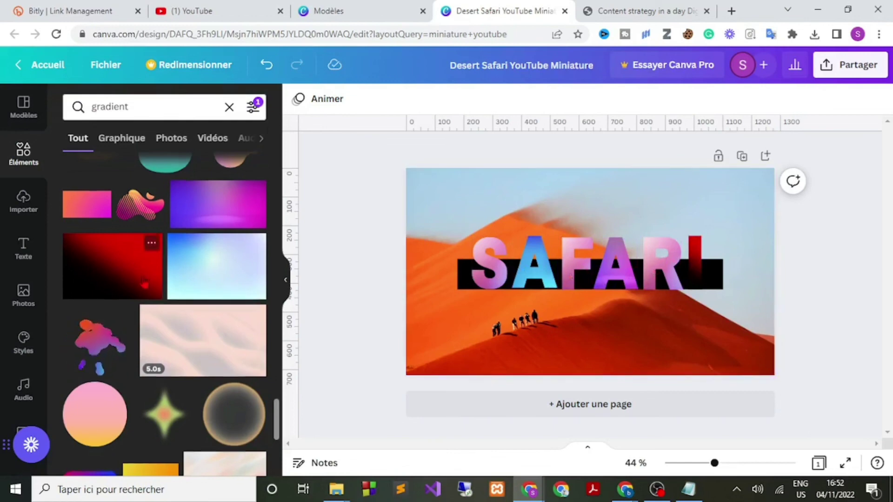
scroll(144, 281, down, 4)
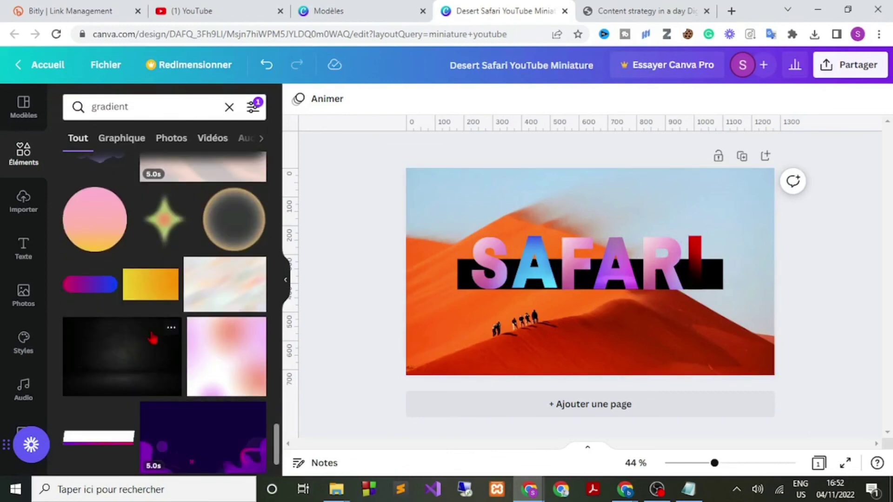